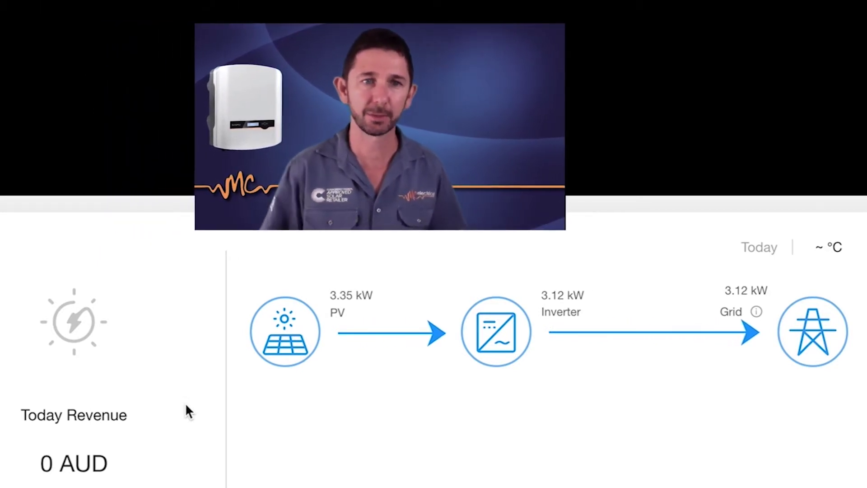
# Inspect the PV, inverter and grid details in the plant's energy flow diagram and the yield summary cards.
pyautogui.moveTo(293, 335)
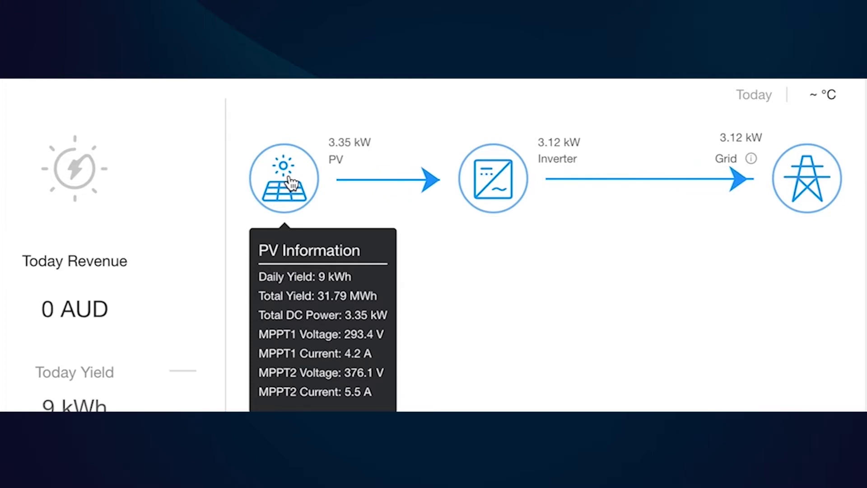
pyautogui.moveTo(519, 188)
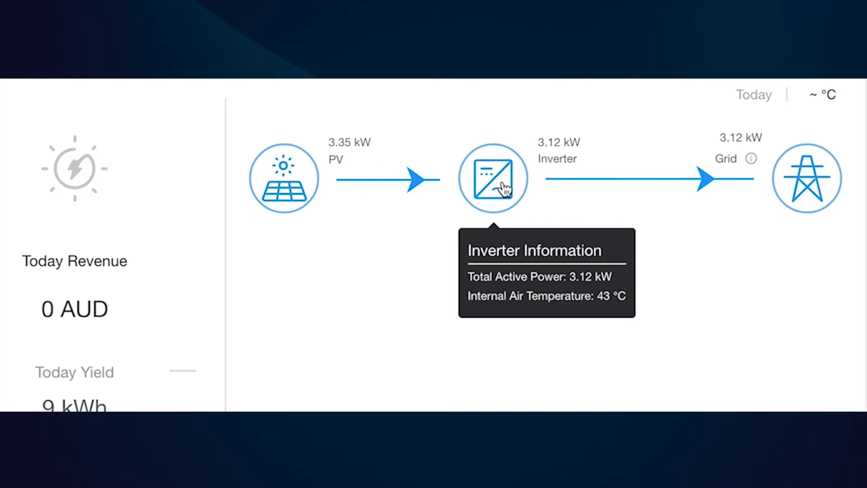
pyautogui.moveTo(810, 196)
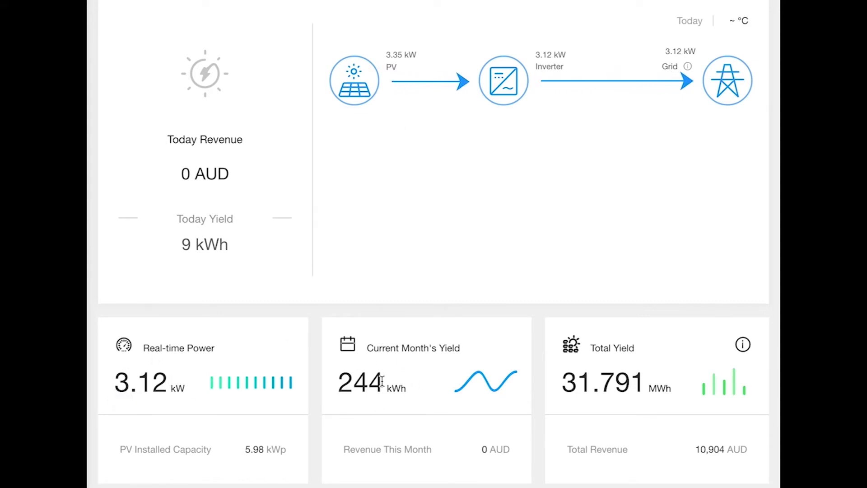
pyautogui.scroll(-3, 604, 272)
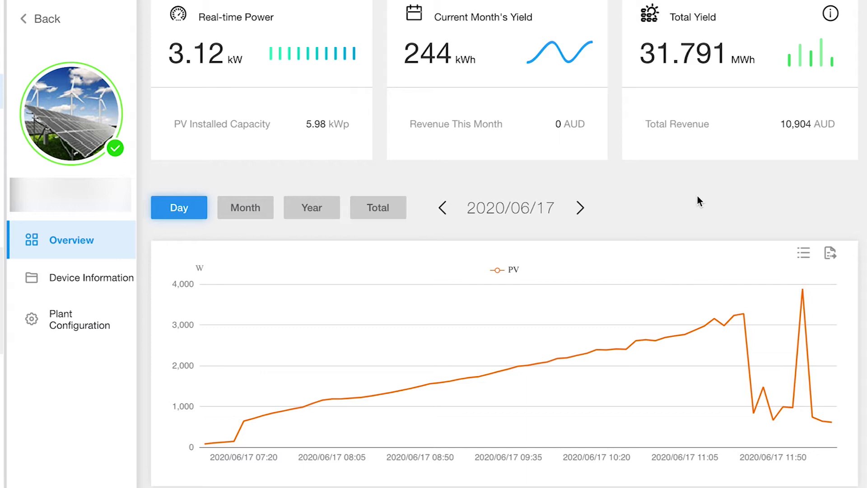
# Examine the 2020/06/17 PV power curve, magnifying the period around 10:30 and restoring the full-day range.
pyautogui.moveTo(623, 331)
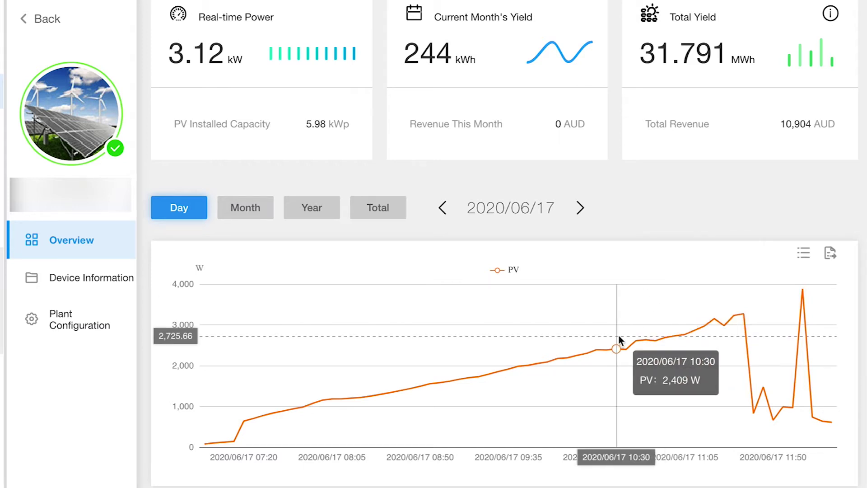
pyautogui.scroll(3, 619, 335)
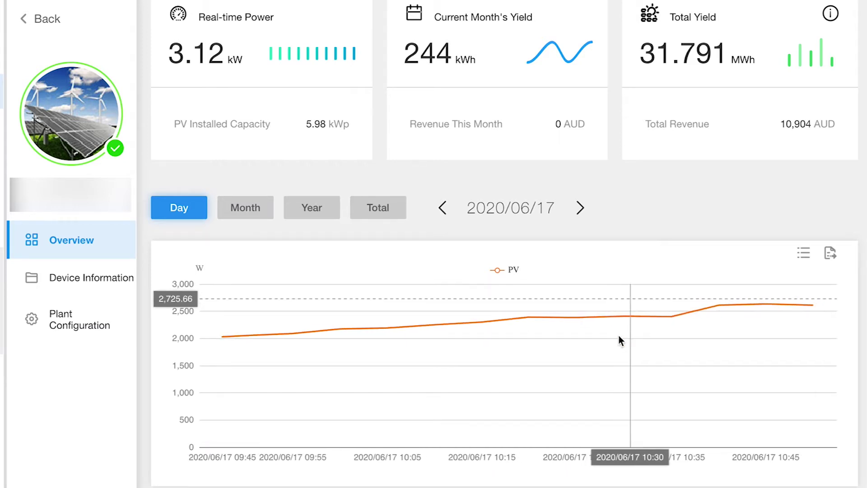
pyautogui.scroll(-2, 619, 337)
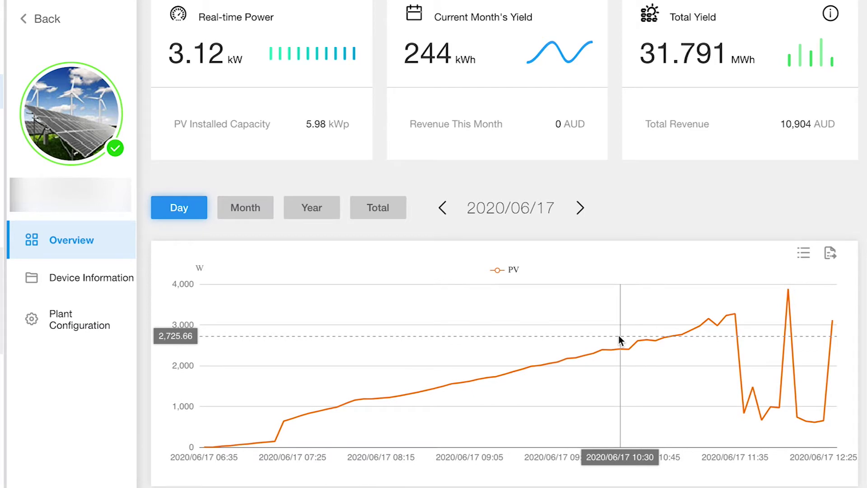
pyautogui.scroll(2, 619, 336)
pyautogui.scroll(-2, 619, 336)
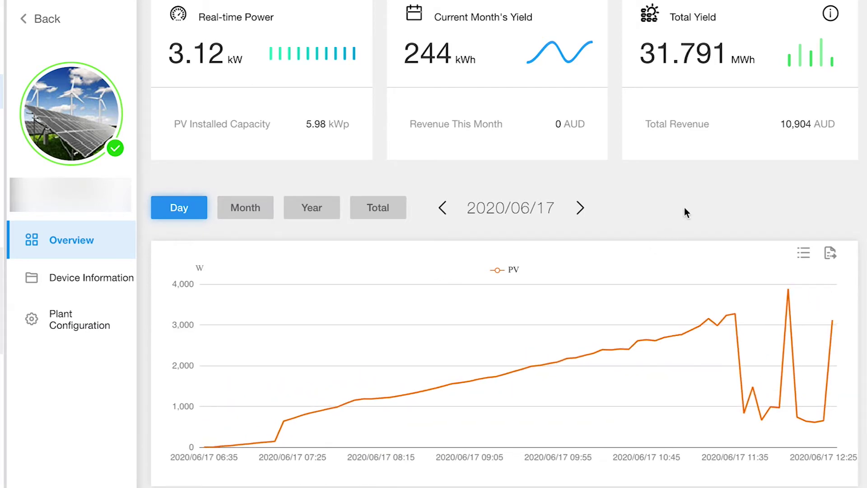
pyautogui.scroll(-1, 685, 168)
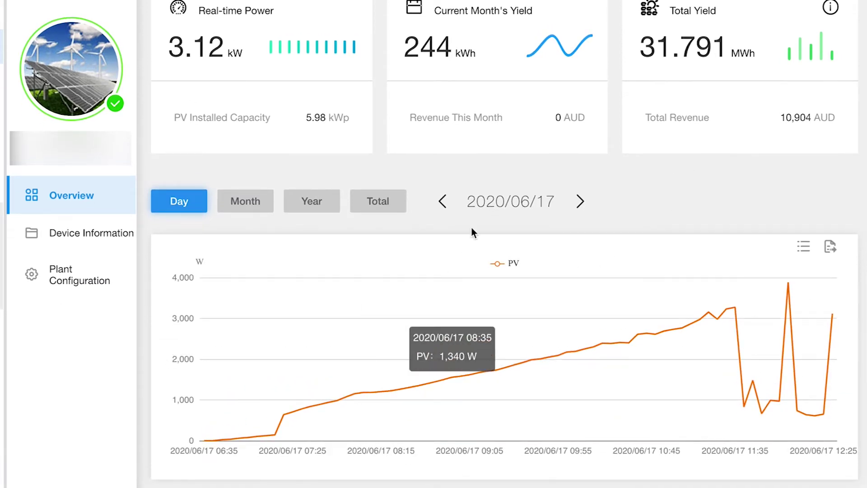
# Step the daily PV power chart back from 2020/06/17 to 2020/05/25.
pyautogui.click(442, 201)
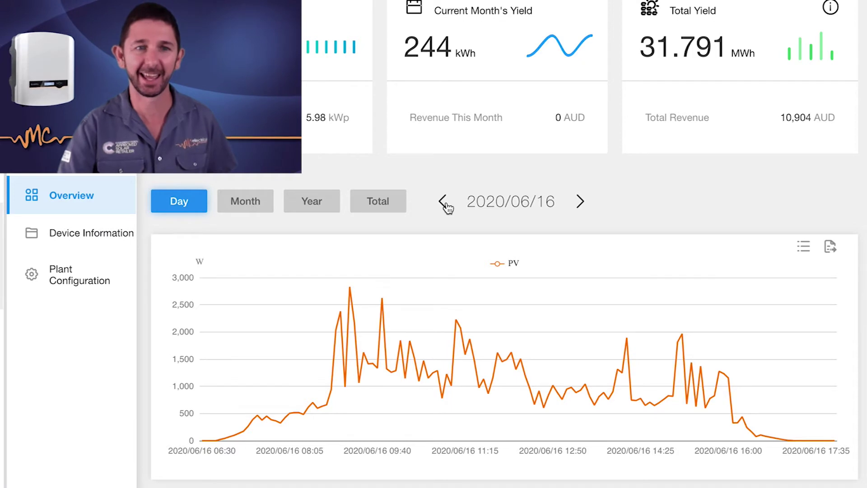
pyautogui.click(443, 202)
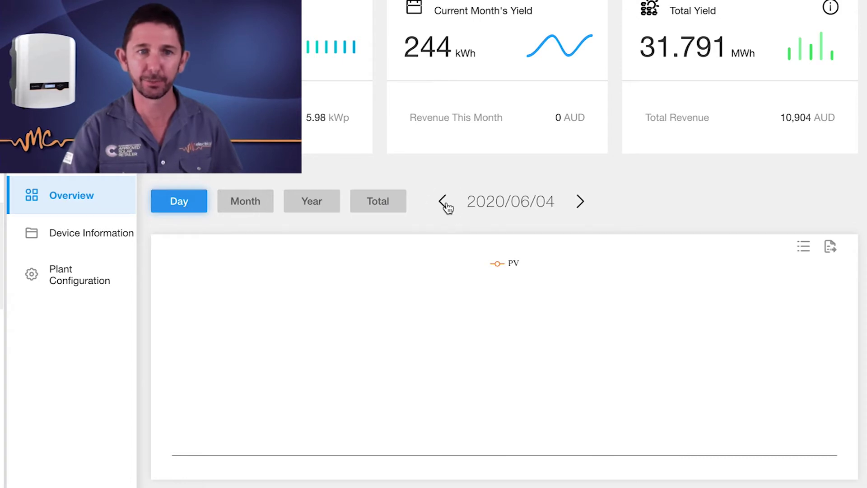
pyautogui.click(443, 201)
pyautogui.click(443, 202)
pyautogui.click(445, 202)
pyautogui.click(444, 202)
pyautogui.click(444, 203)
pyautogui.click(445, 203)
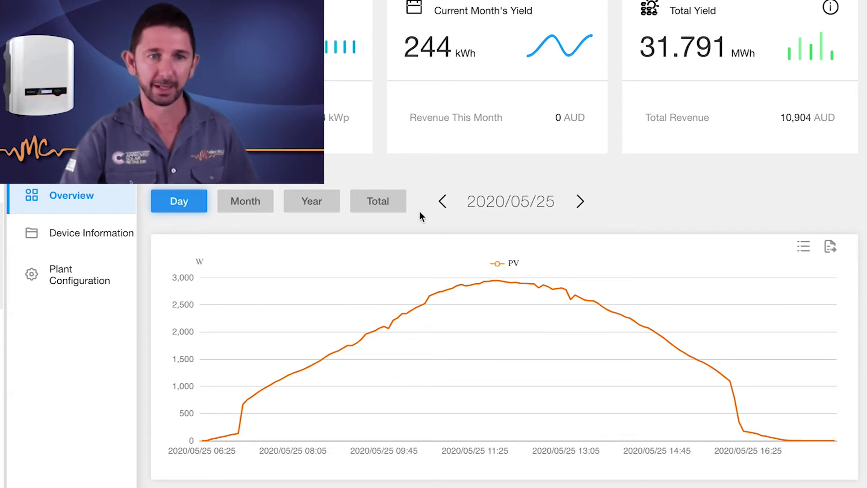
# Show the total yield by year and read the PV values for 2016 through 2019.
pyautogui.click(389, 209)
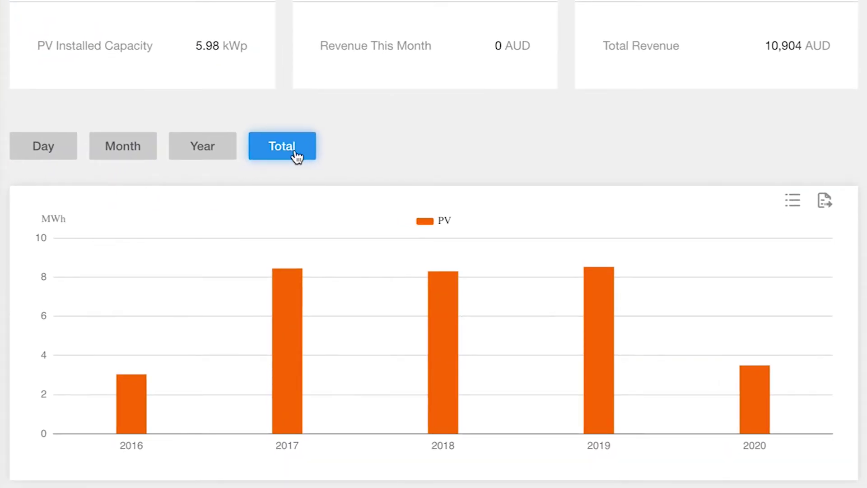
pyautogui.moveTo(142, 418)
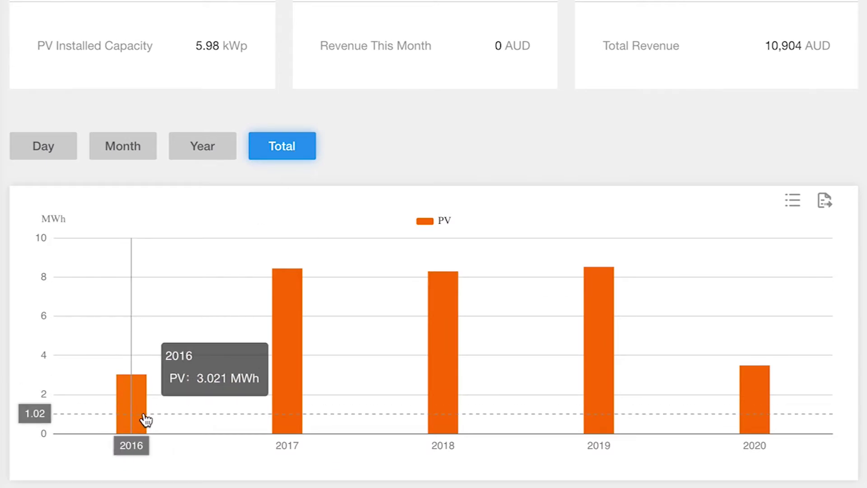
pyautogui.moveTo(270, 357)
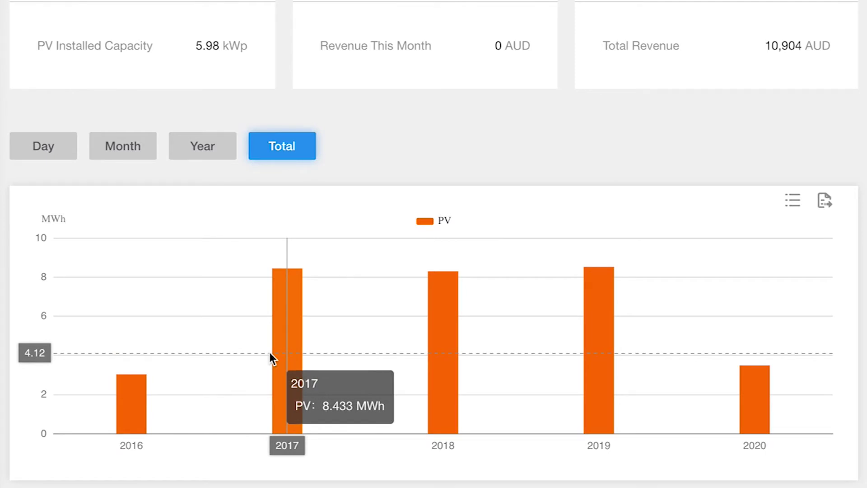
pyautogui.moveTo(387, 347)
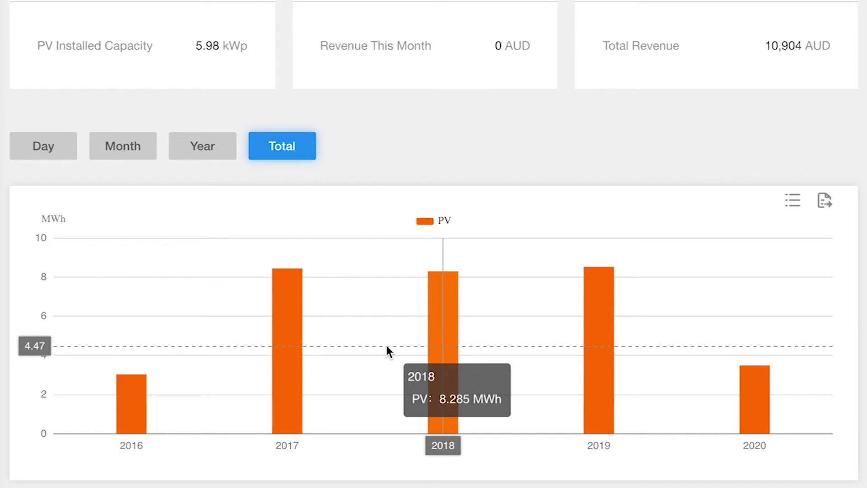
pyautogui.moveTo(570, 348)
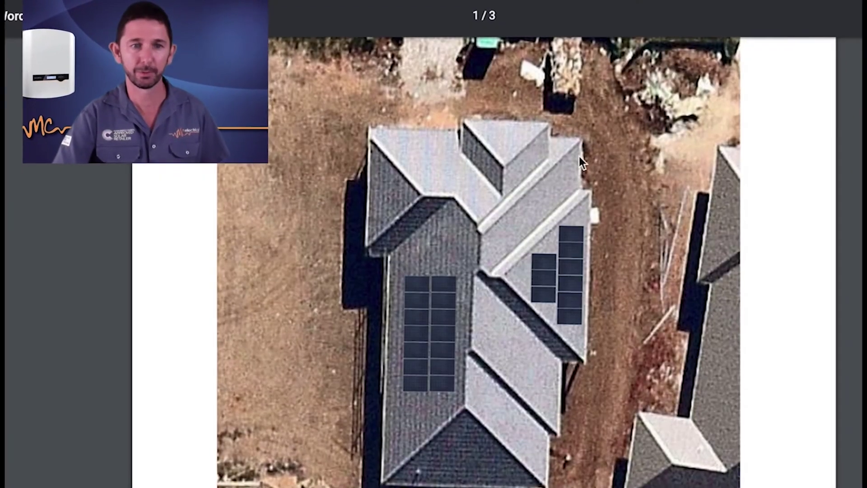
# Switch to the nearmap Solar Panel Report and review the proposed solar panel placement image with its image and report dates.
pyautogui.scroll(5, 600, 283)
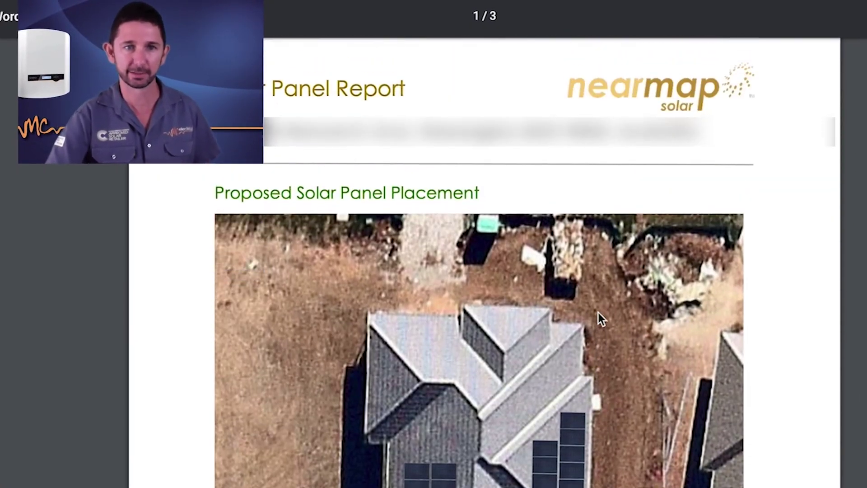
pyautogui.scroll(-3, 598, 312)
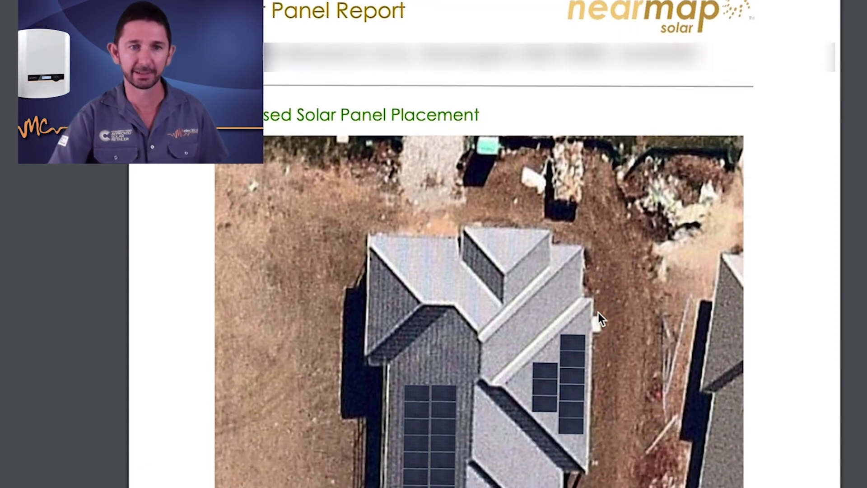
pyautogui.scroll(-2, 598, 312)
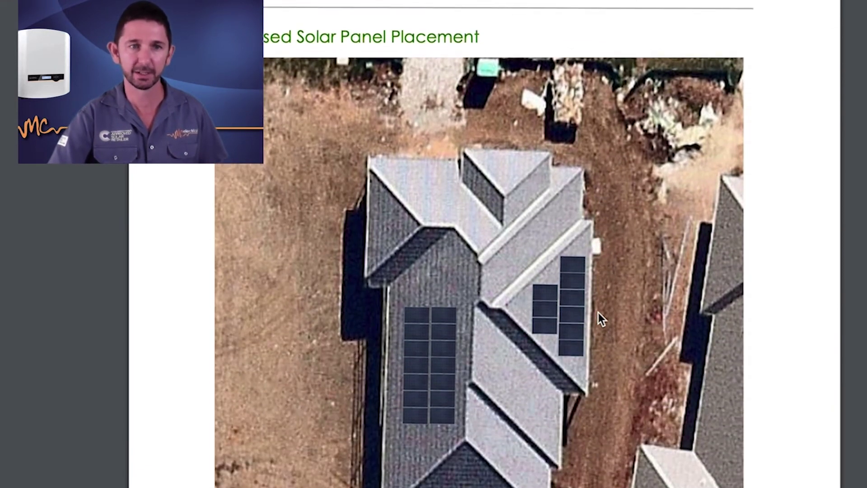
pyautogui.scroll(-3, 598, 312)
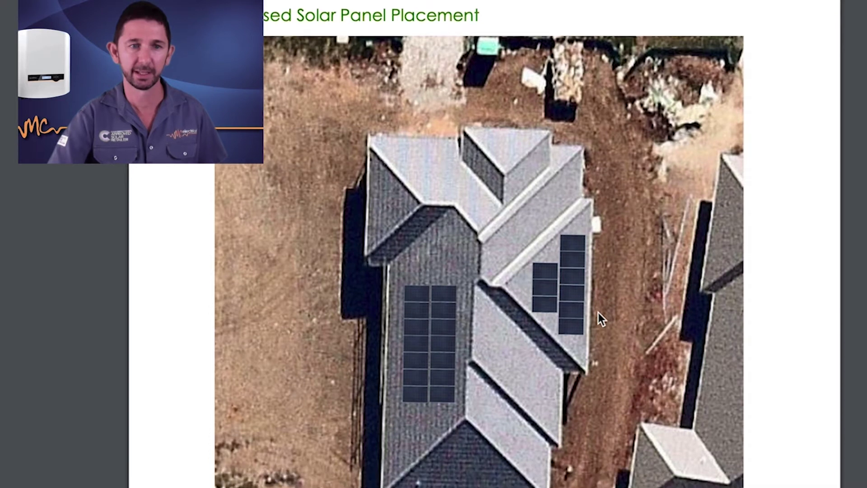
pyautogui.scroll(-7, 598, 312)
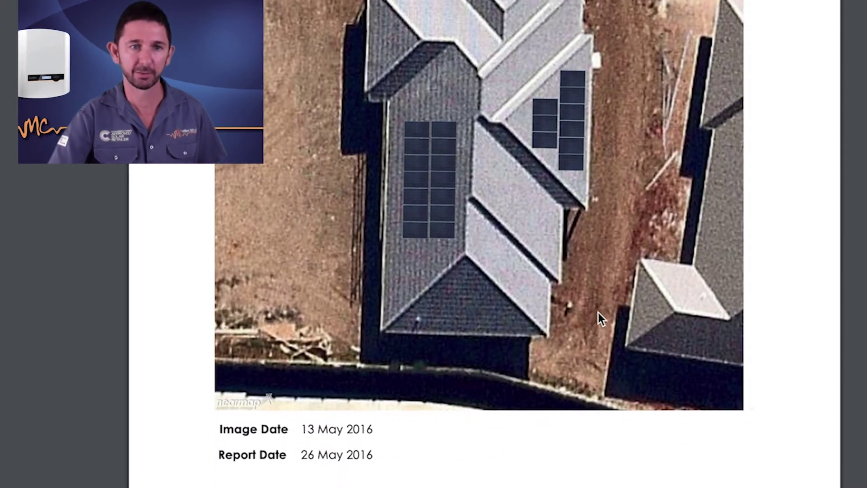
pyautogui.scroll(-5, 599, 315)
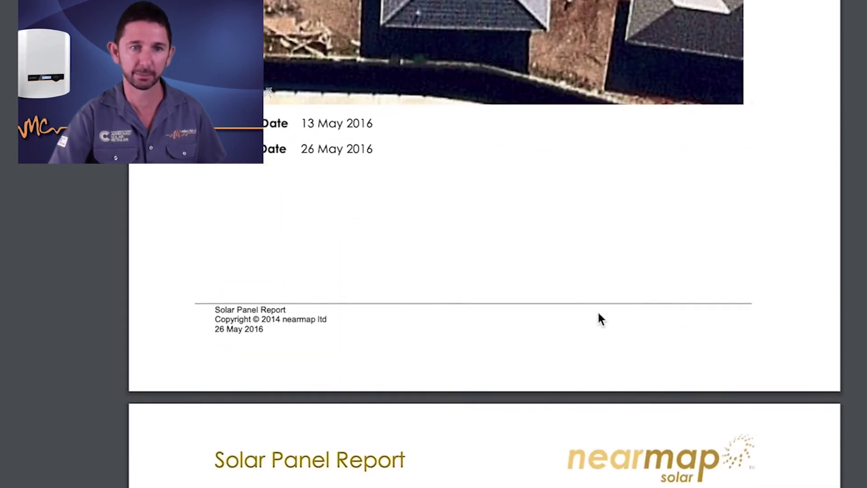
# Highlight the array's power rating and neighbouring system parameters, and the yearly Energy Output under Estimated Performance.
pyautogui.click(479, 403)
pyautogui.moveTo(479, 404); pyautogui.dragTo(534, 455)
pyautogui.click(539, 404)
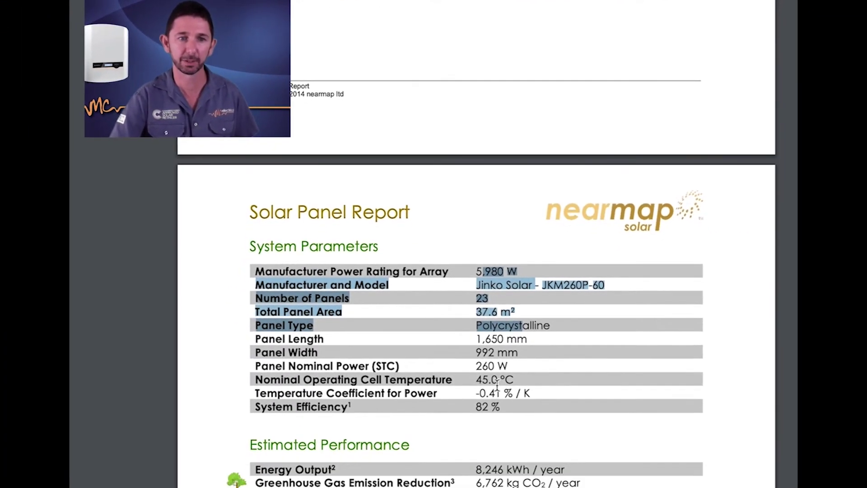
pyautogui.scroll(-3, 497, 391)
pyautogui.moveTo(474, 397); pyautogui.dragTo(579, 398)
pyautogui.click(578, 399)
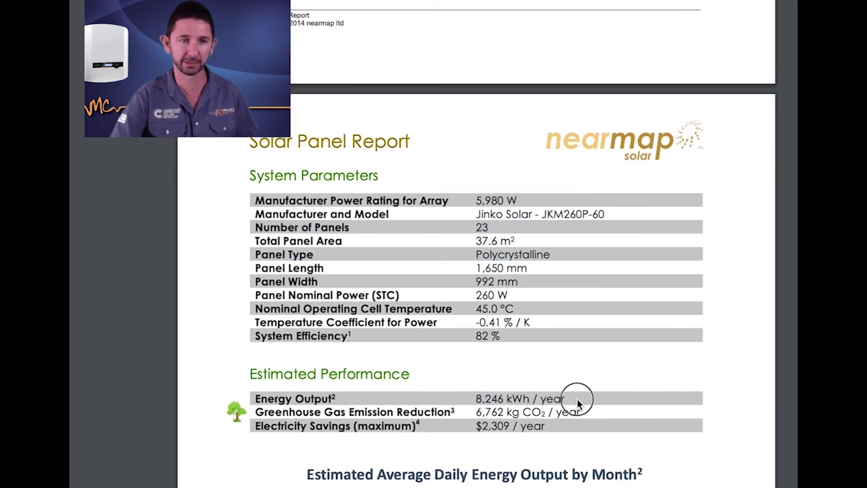
# Highlight the System Efficiency value and the estimated Energy Output per year, and clear the selection.
pyautogui.moveTo(479, 335); pyautogui.dragTo(511, 335)
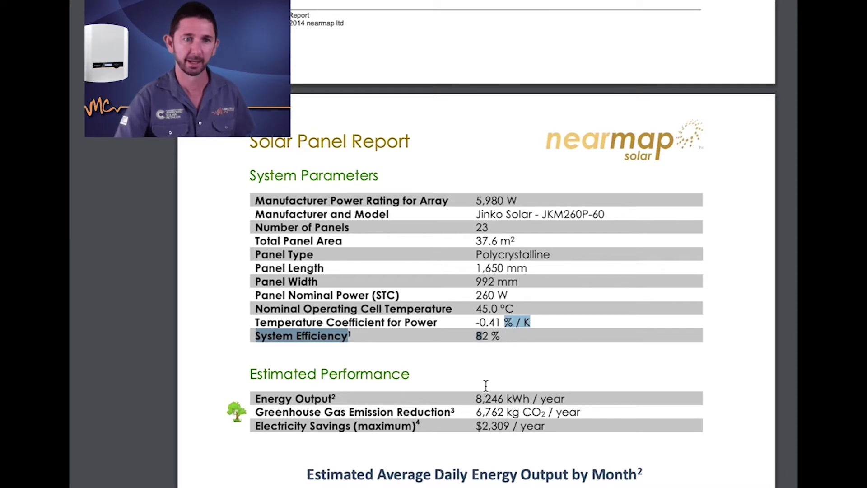
pyautogui.moveTo(477, 335); pyautogui.dragTo(515, 340)
pyautogui.moveTo(470, 399); pyautogui.dragTo(576, 402)
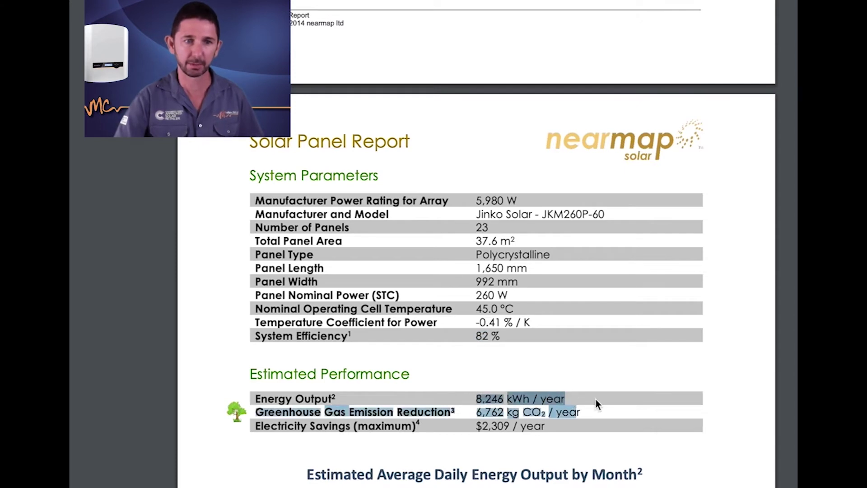
pyautogui.click(593, 400)
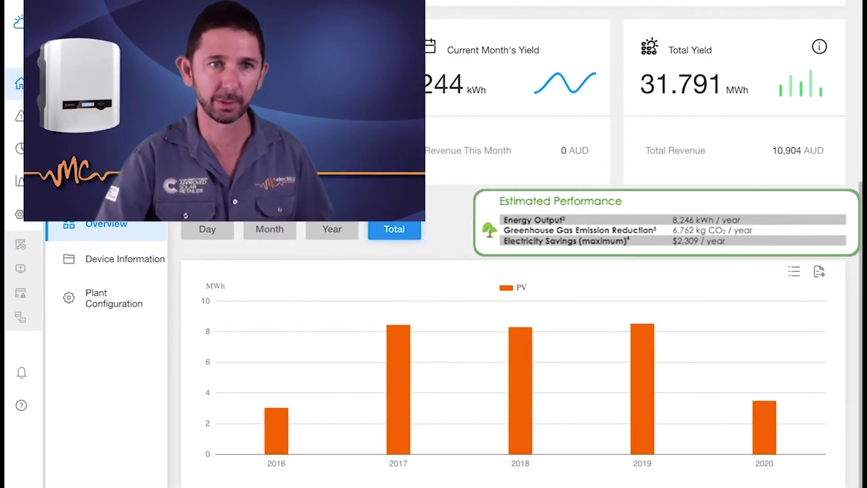
# Switch to the monitoring portal, read the 2017 and 2018 yields, and inspect 2019's monthly yields for January and June.
pyautogui.moveTo(387, 346)
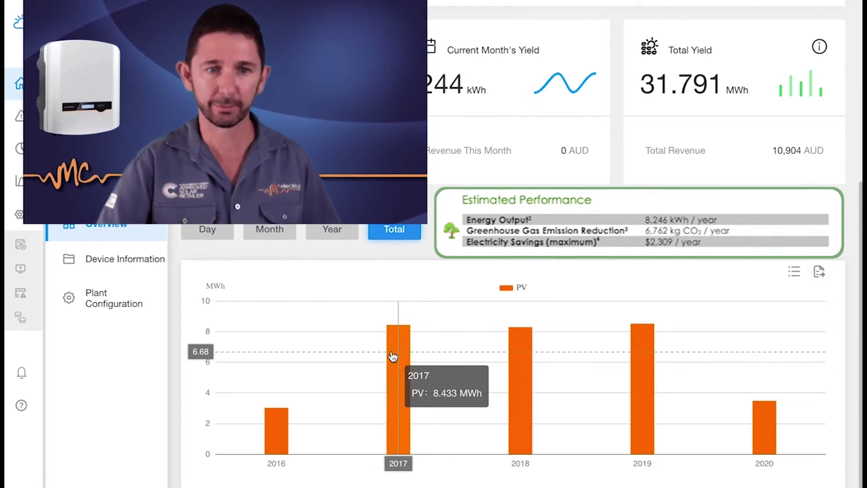
pyautogui.moveTo(501, 363)
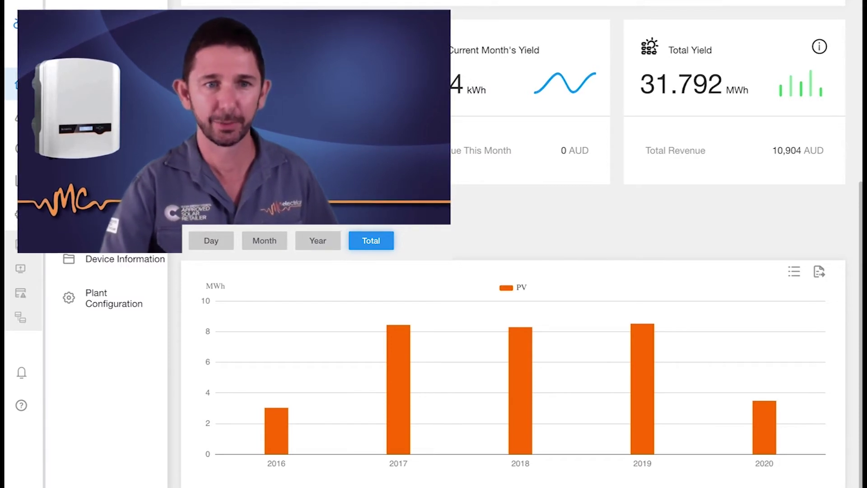
pyautogui.click(318, 240)
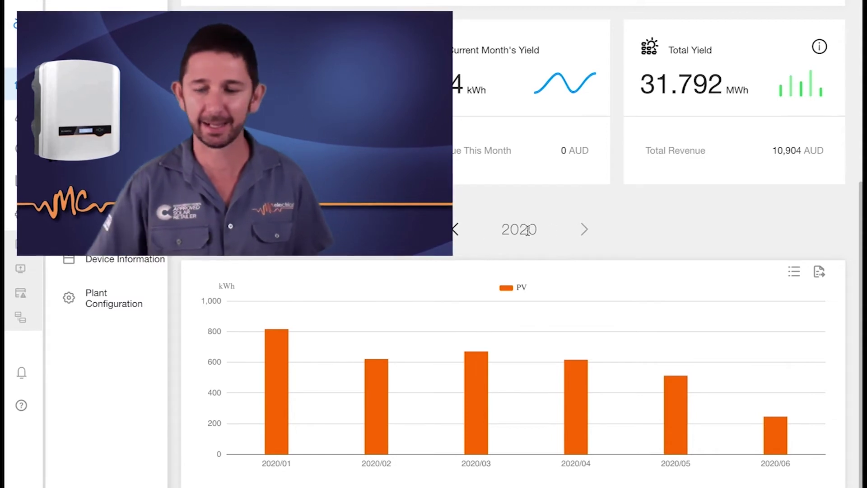
pyautogui.click(455, 230)
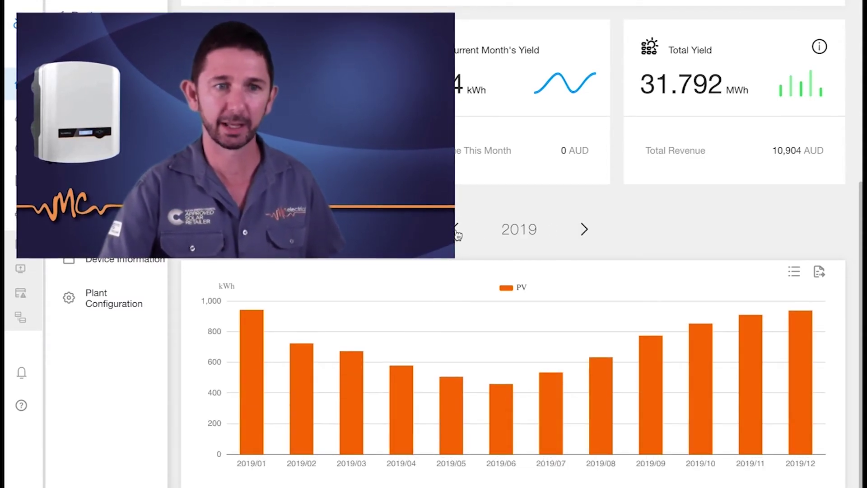
pyautogui.moveTo(262, 327)
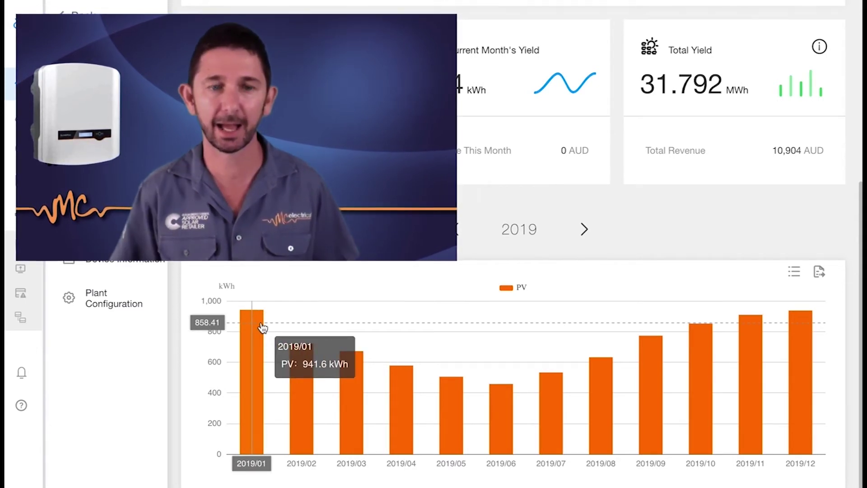
pyautogui.moveTo(496, 401)
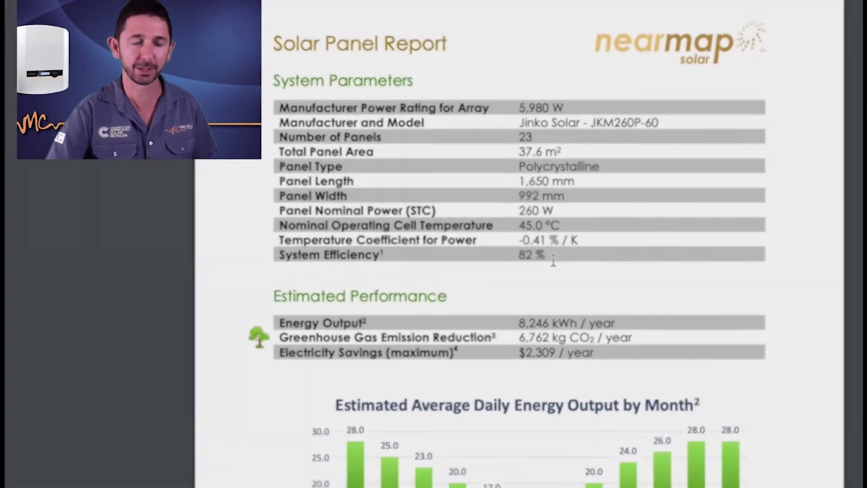
# Highlight January's value in the nearmap report's Estimated Average Daily Energy Output by Month chart.
pyautogui.scroll(-5, 553, 260)
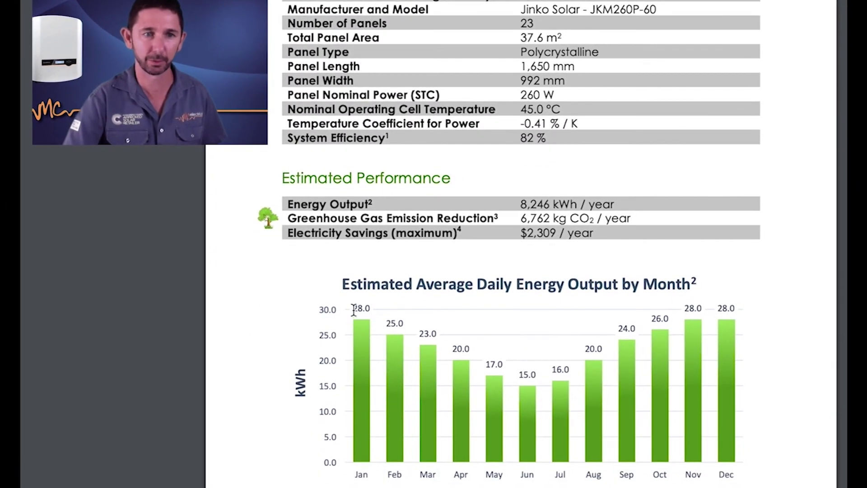
pyautogui.moveTo(354, 310); pyautogui.dragTo(538, 398)
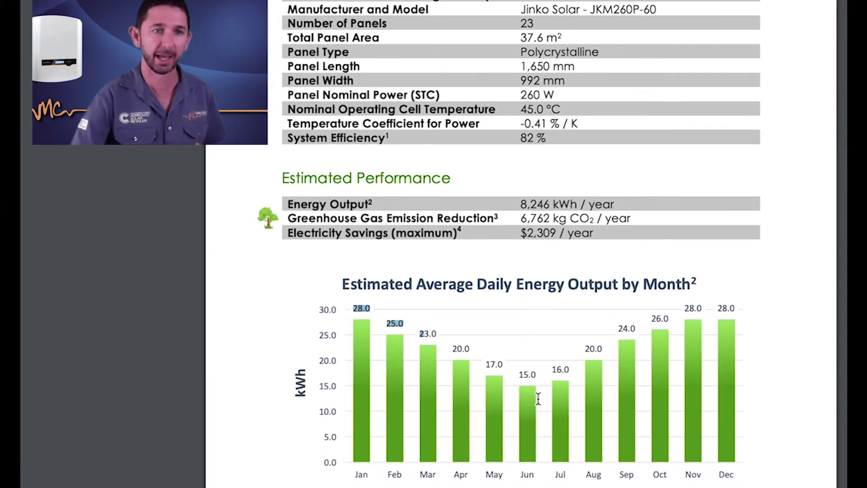
pyautogui.click(388, 325)
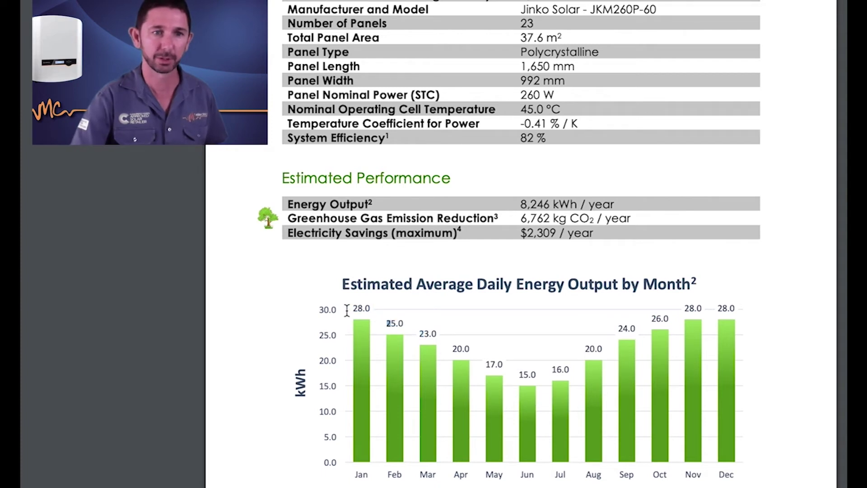
pyautogui.moveTo(346, 310); pyautogui.dragTo(378, 307)
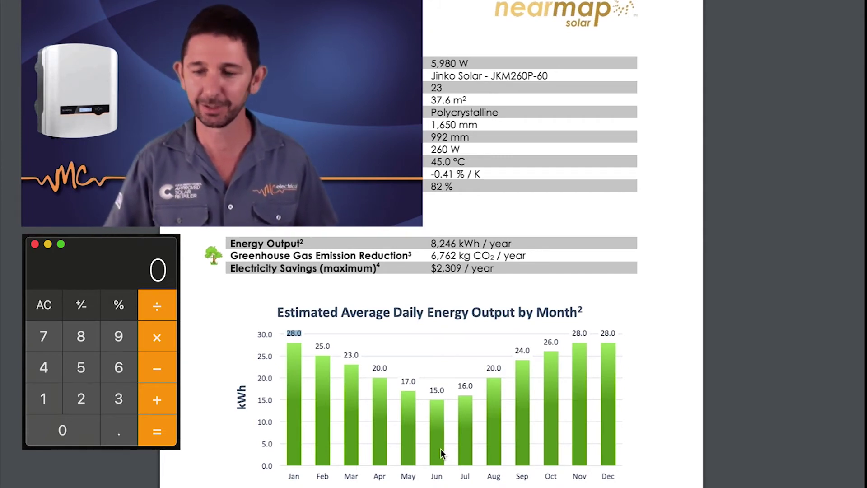
# Switch to the calculator and multiply June's estimated daily output of 15 kWh by 30 days.
pyautogui.write('15')
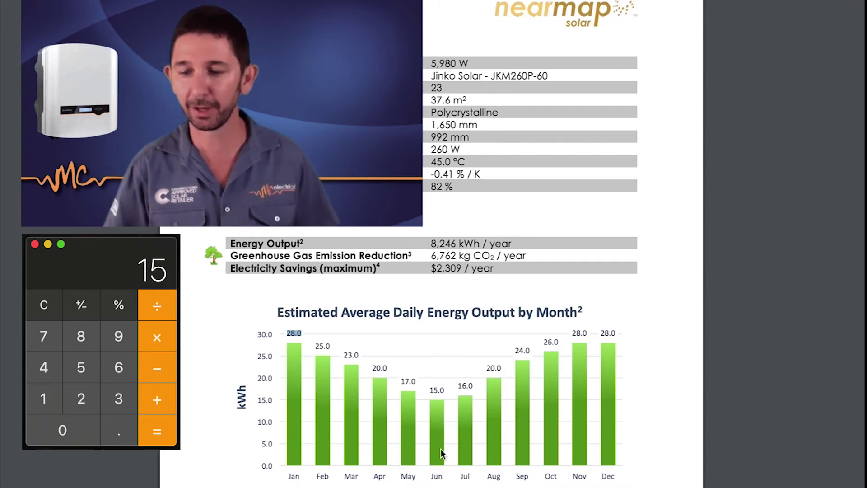
pyautogui.press('*')
pyautogui.write('30')
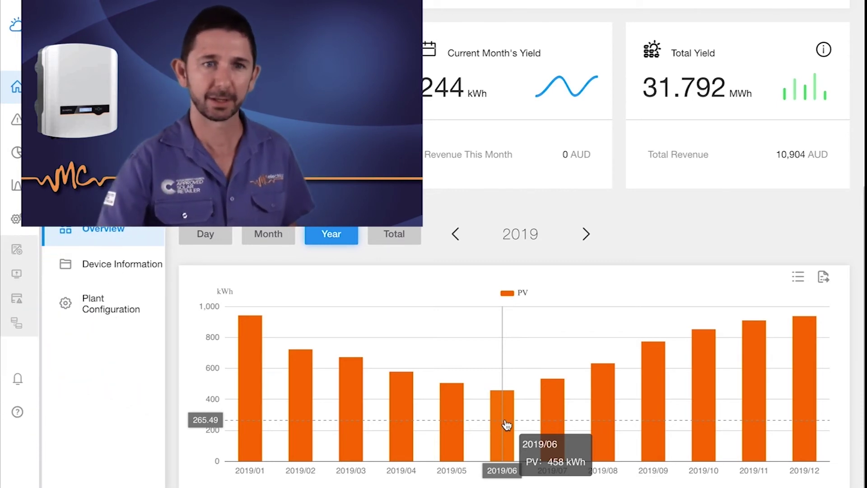
# Switch to the monitoring portal, inspect October 2017's PV yield in the yearly chart, and return to the 2019 chart.
pyautogui.click(456, 234)
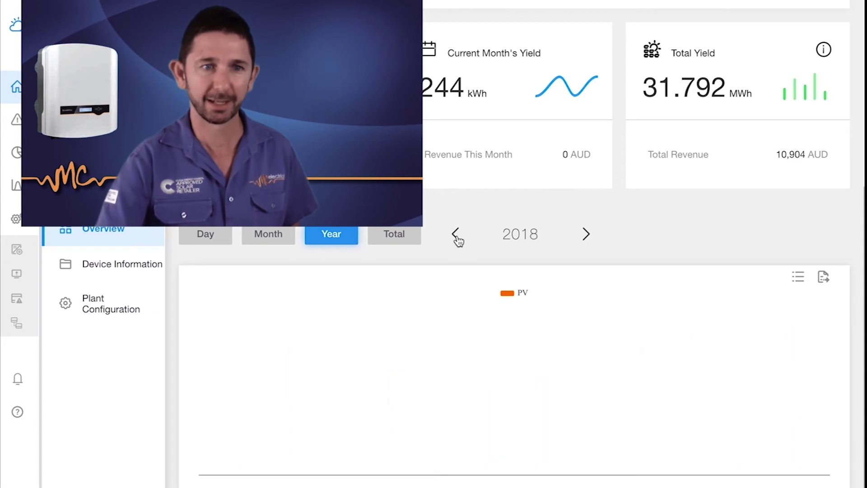
pyautogui.click(455, 234)
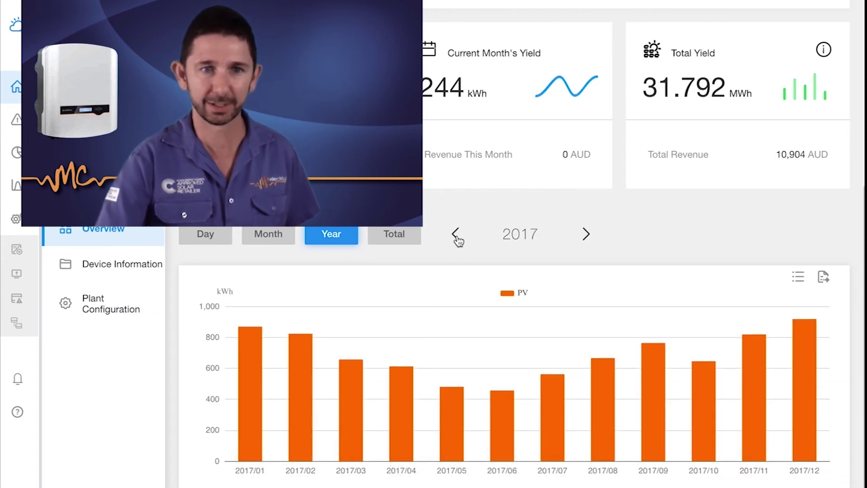
pyautogui.moveTo(700, 341)
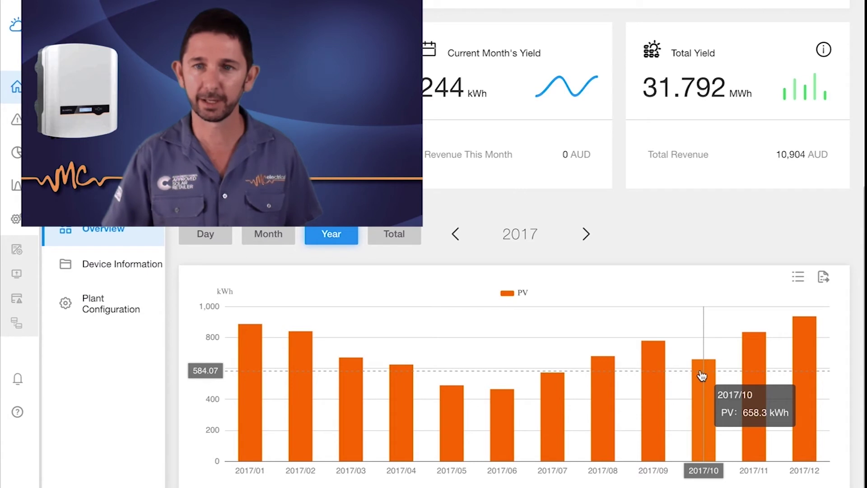
pyautogui.click(586, 234)
pyautogui.click(585, 233)
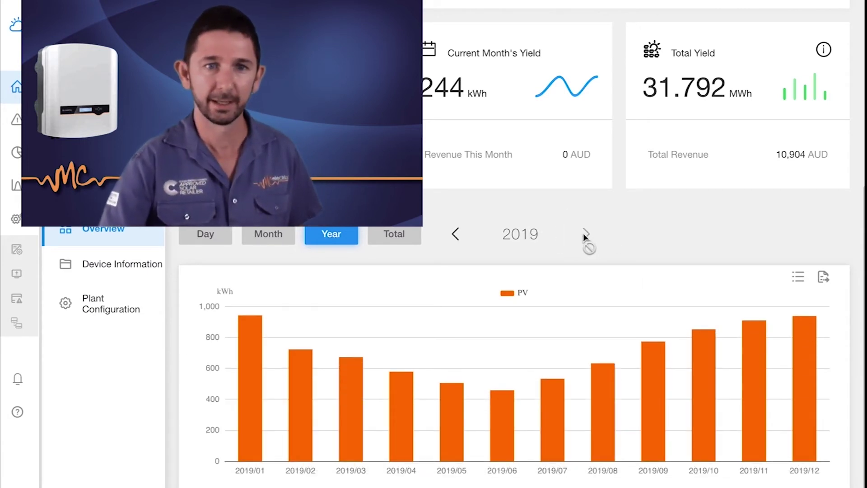
pyautogui.moveTo(254, 350)
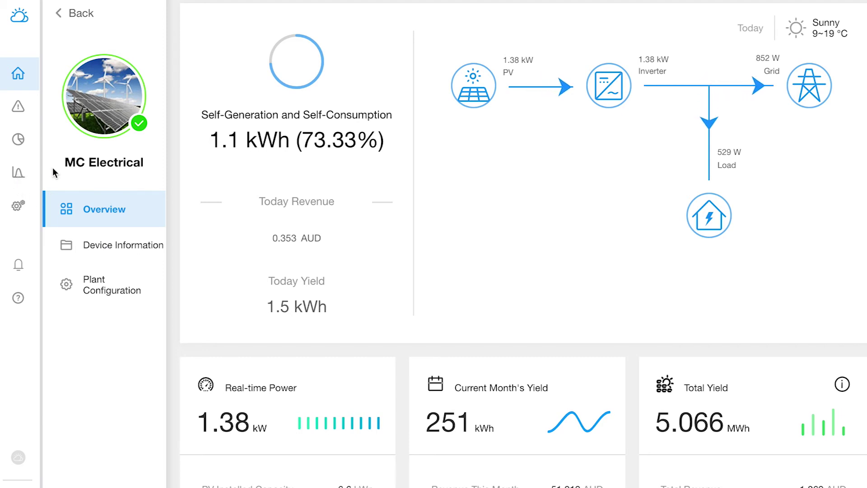
# Open the Curve page for the MC Electrical plant and expand the measuring points of inverter SG5K-D_001_001.
pyautogui.click(18, 174)
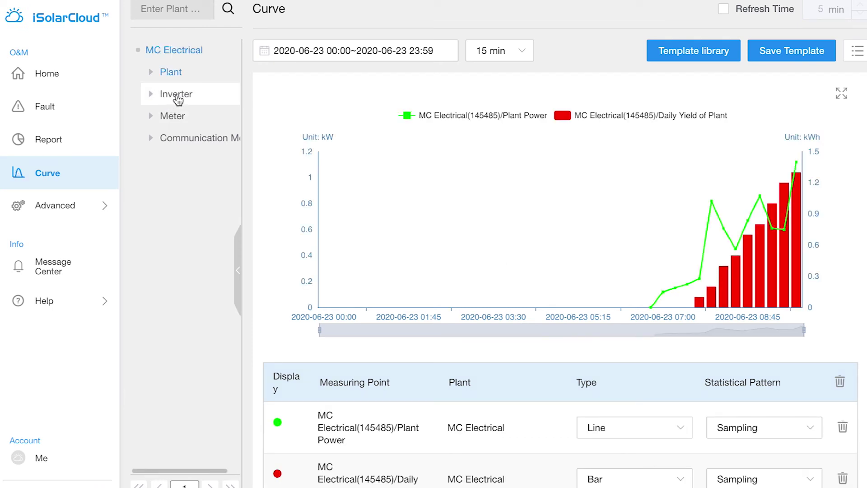
pyautogui.click(178, 98)
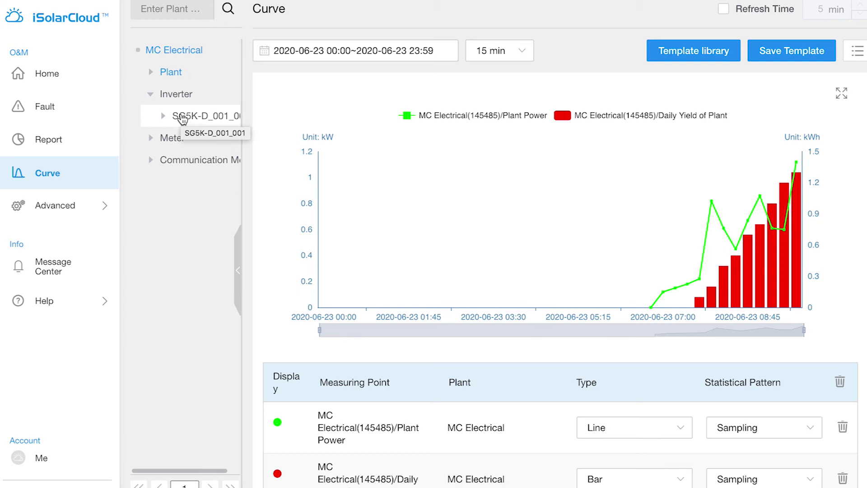
pyautogui.click(182, 118)
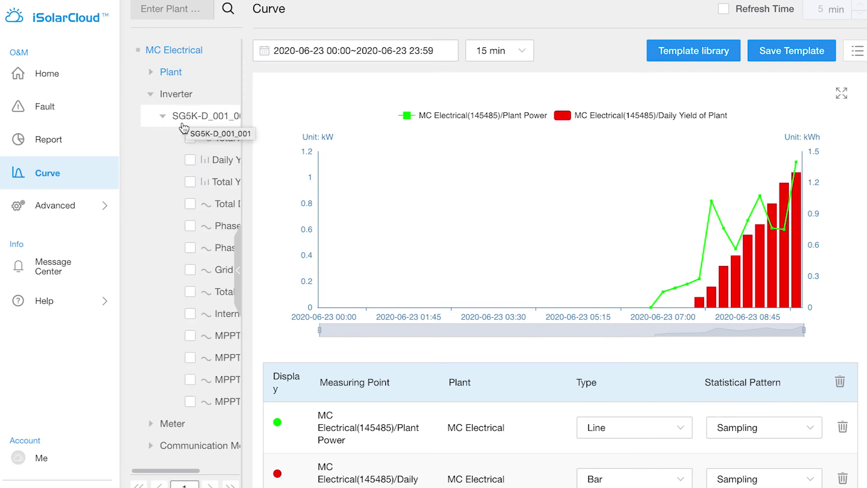
pyautogui.hscroll(2, 180, 137)
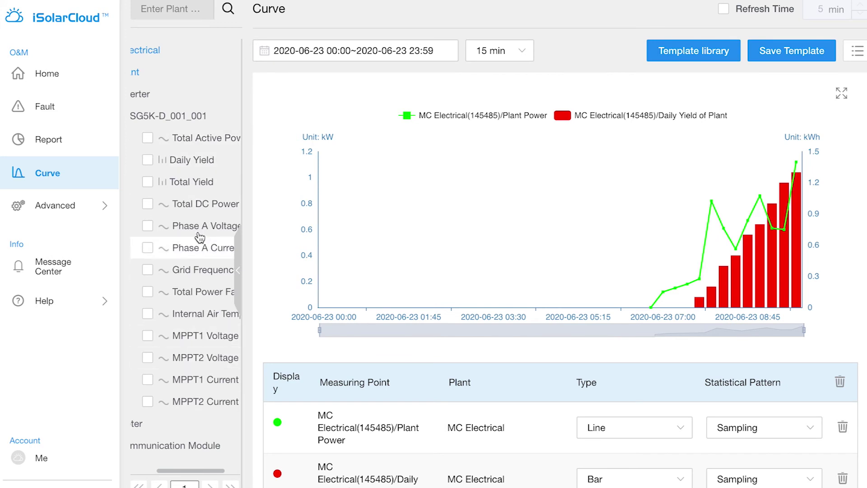
# Add the inverter's Daily Yield, Phase A Voltage, MPPT1 Voltage and MPPT2 Voltage to the curve chart.
pyautogui.click(148, 161)
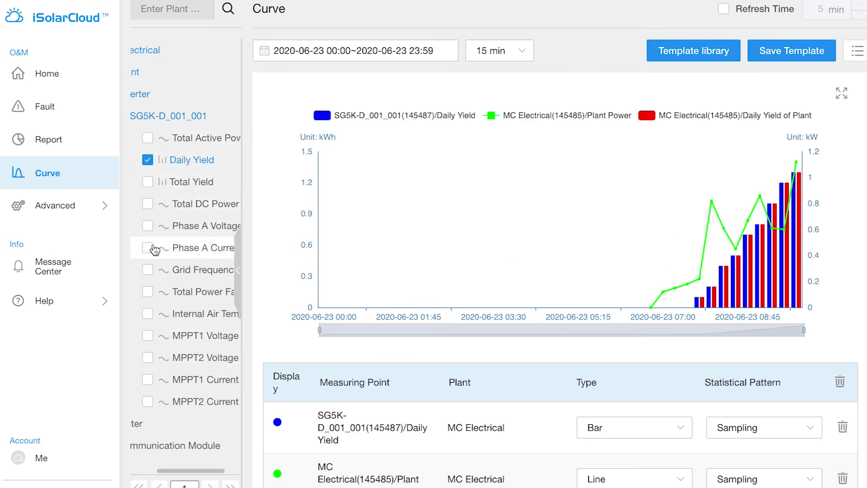
pyautogui.click(151, 225)
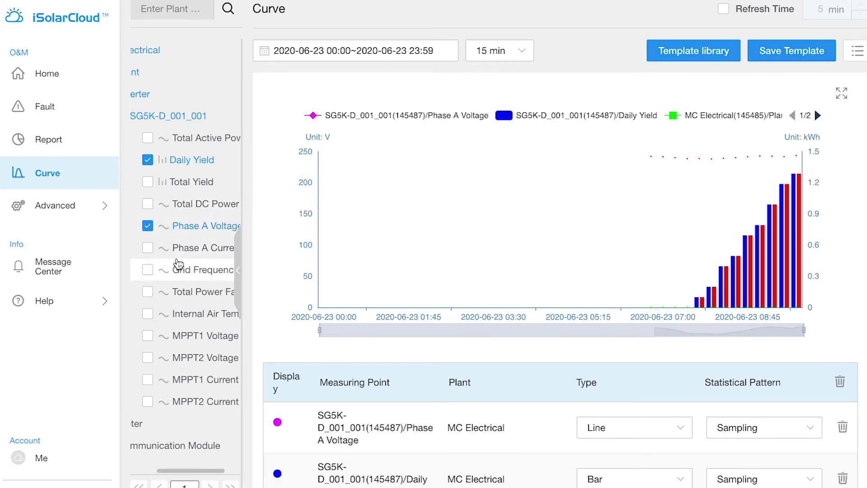
pyautogui.click(149, 339)
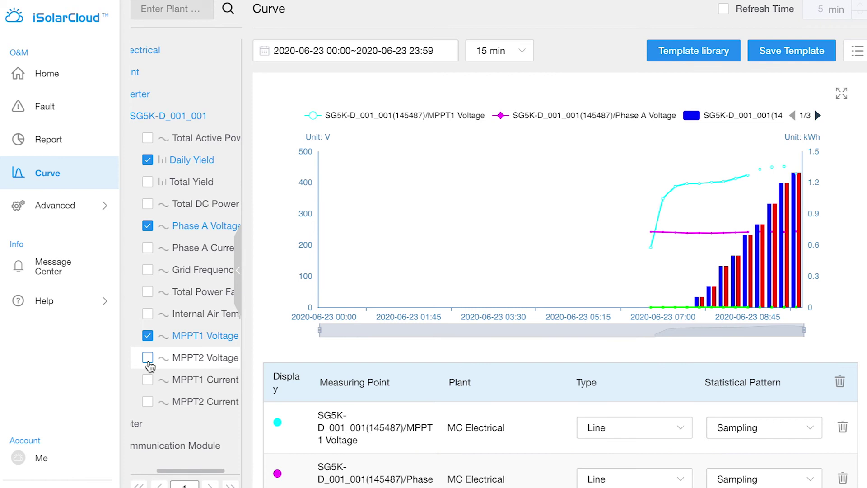
pyautogui.click(148, 358)
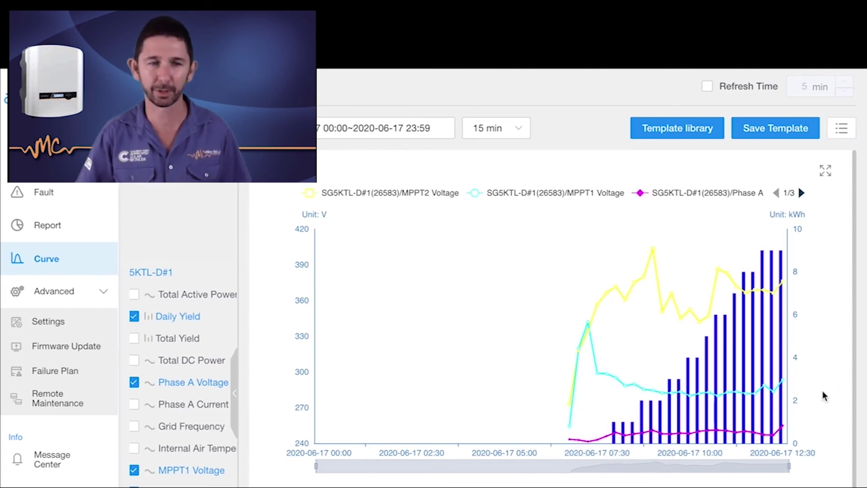
# Examine the 2020-06-17 curve chart of inverter SG5KTL-D#1 and the measuring point table beneath it.
pyautogui.scroll(-3, 822, 391)
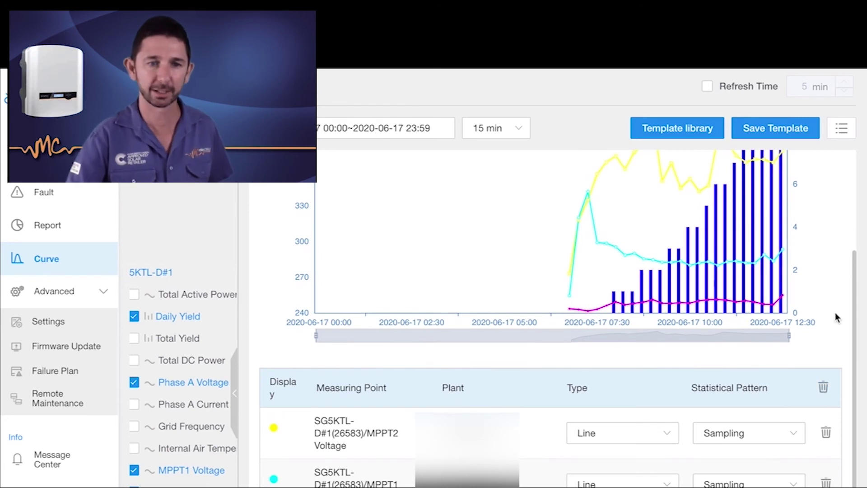
pyautogui.scroll(3, 814, 298)
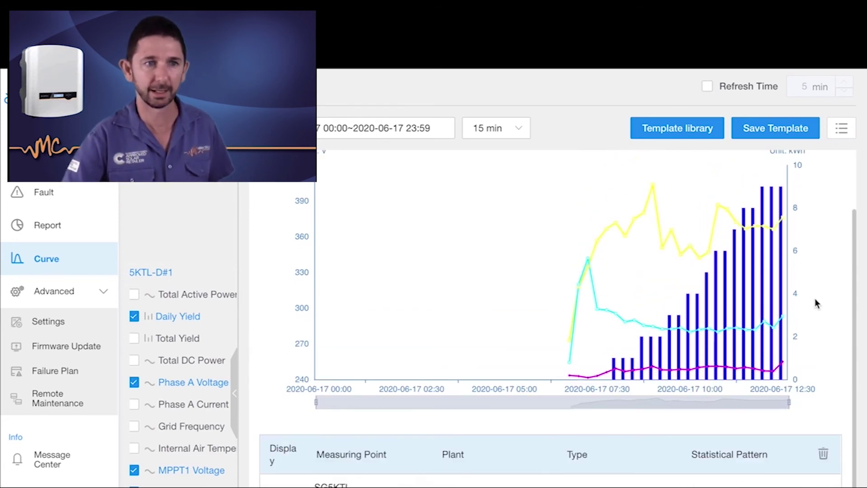